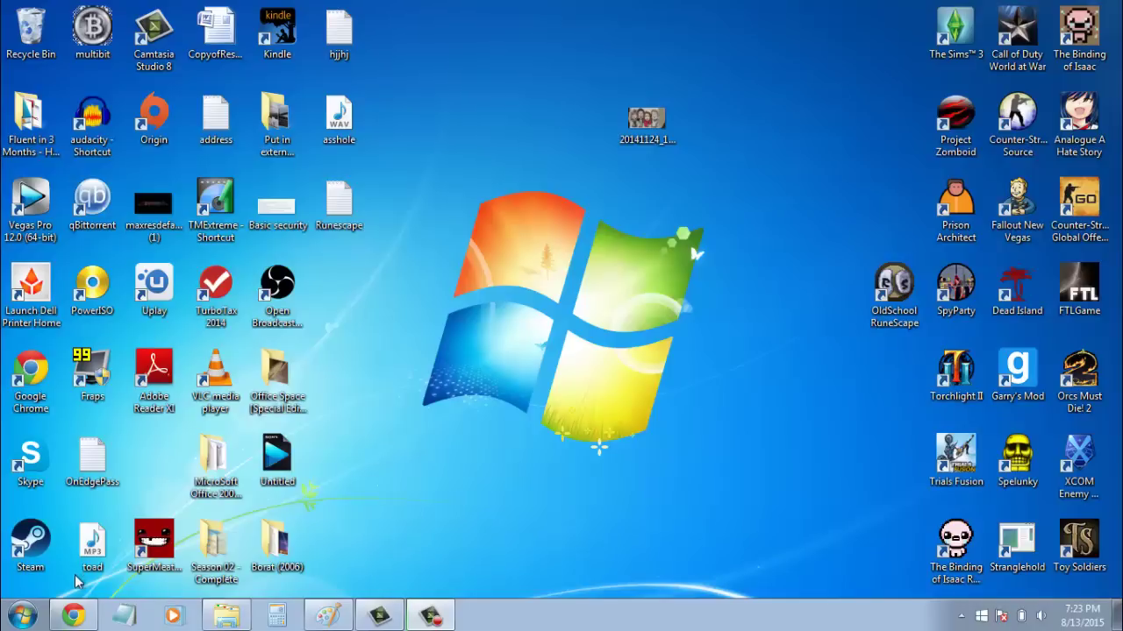
Bring Chrome back, close the 147941.pdf tab and minimize the browser
click(73, 616)
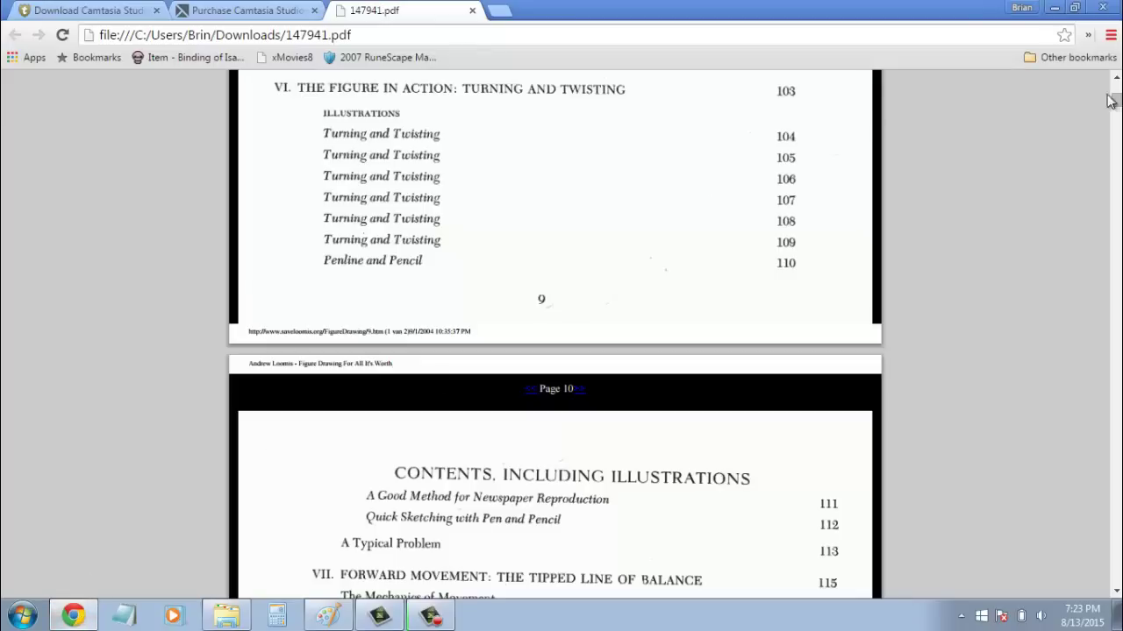
mouse_move(1116, 100)
mouse_down()
mouse_move(1117, 77)
mouse_move(1115, 430)
mouse_move(1116, 407)
mouse_up()
drag(1120, 329, 1115, 255)
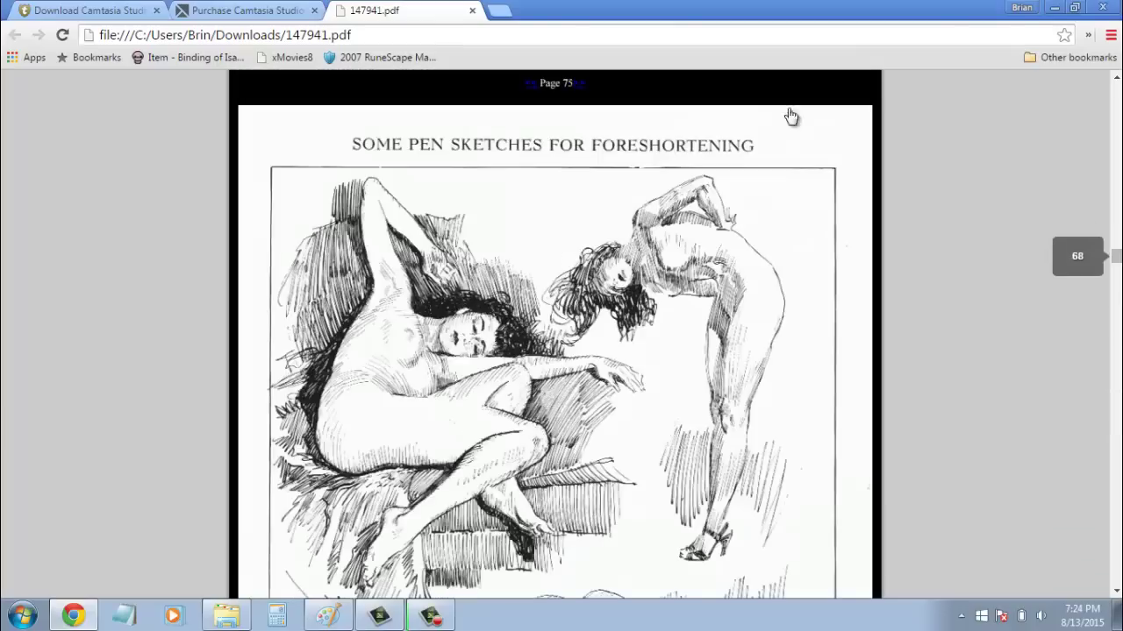
click(471, 12)
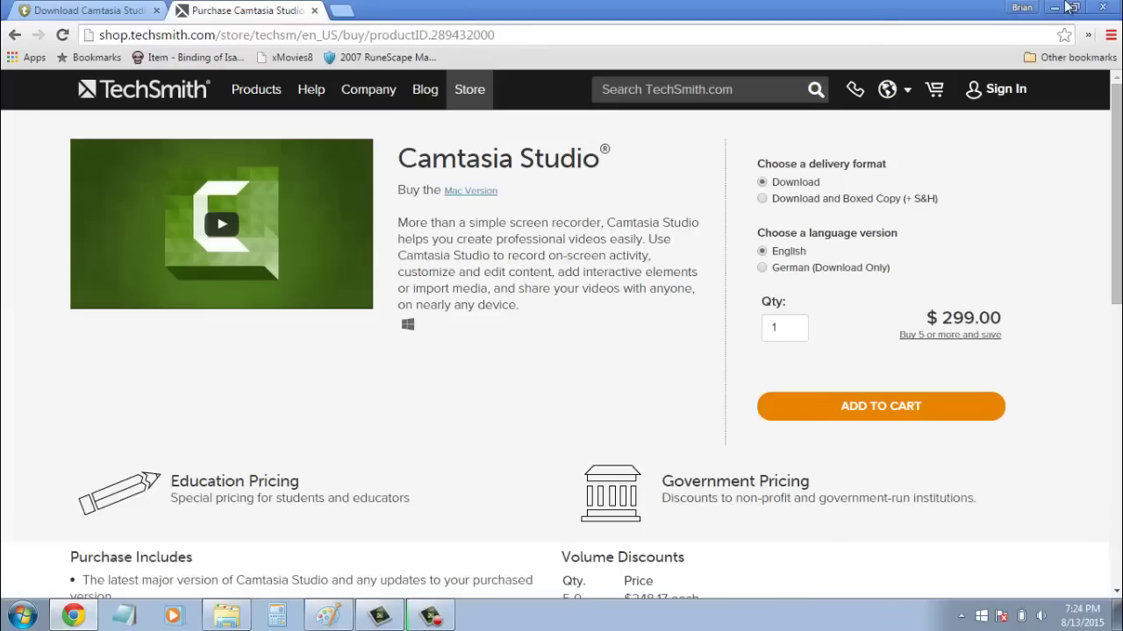
click(1049, 7)
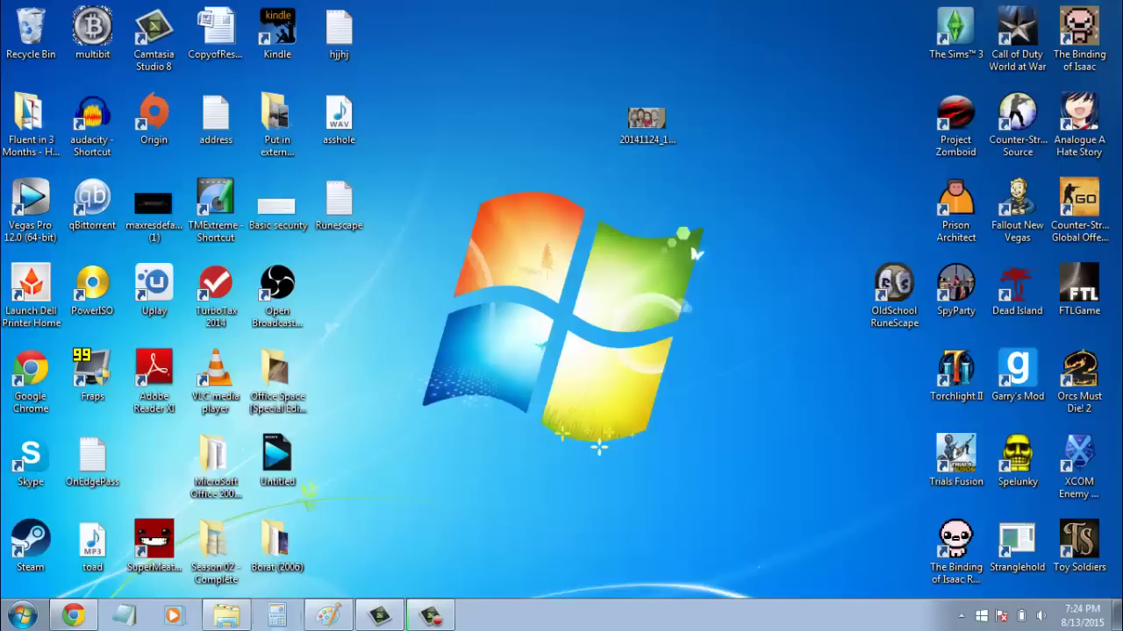
mouse_move(323, 618)
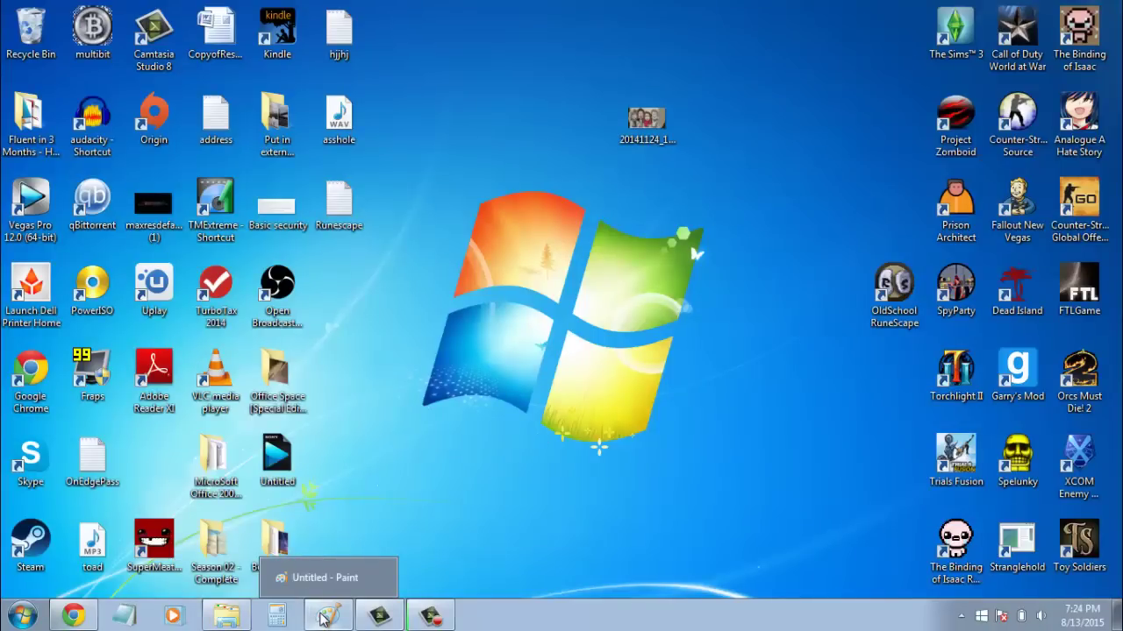
Restore the Untitled - Paint window from the taskbar
click(331, 618)
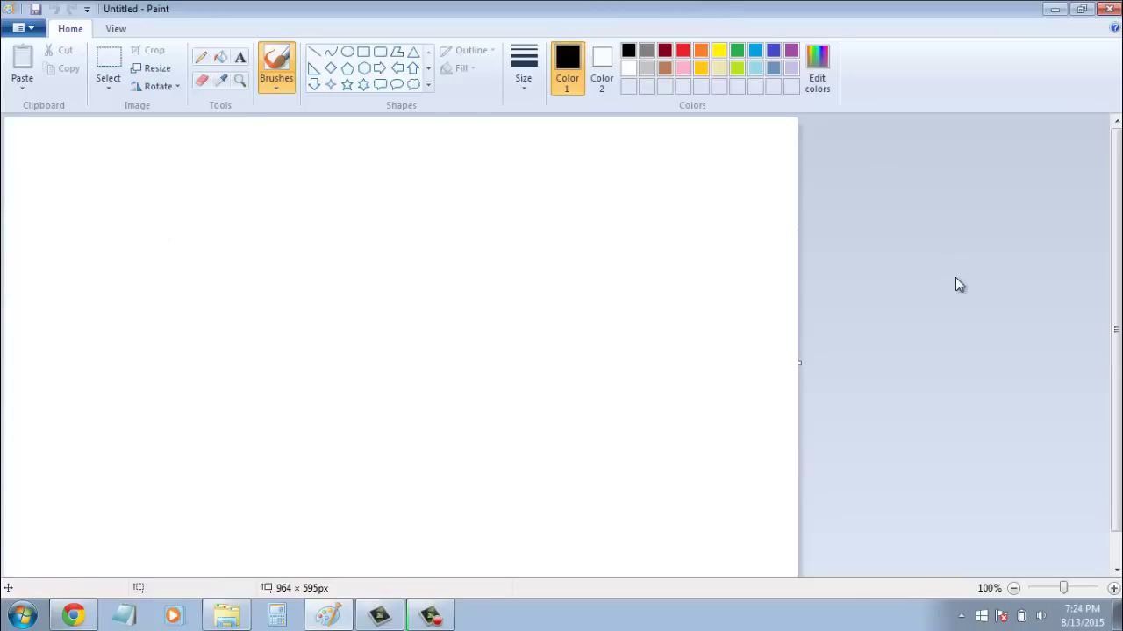
Close the Purchase Camtasia Studio tab, then close the whole Chrome window
click(78, 615)
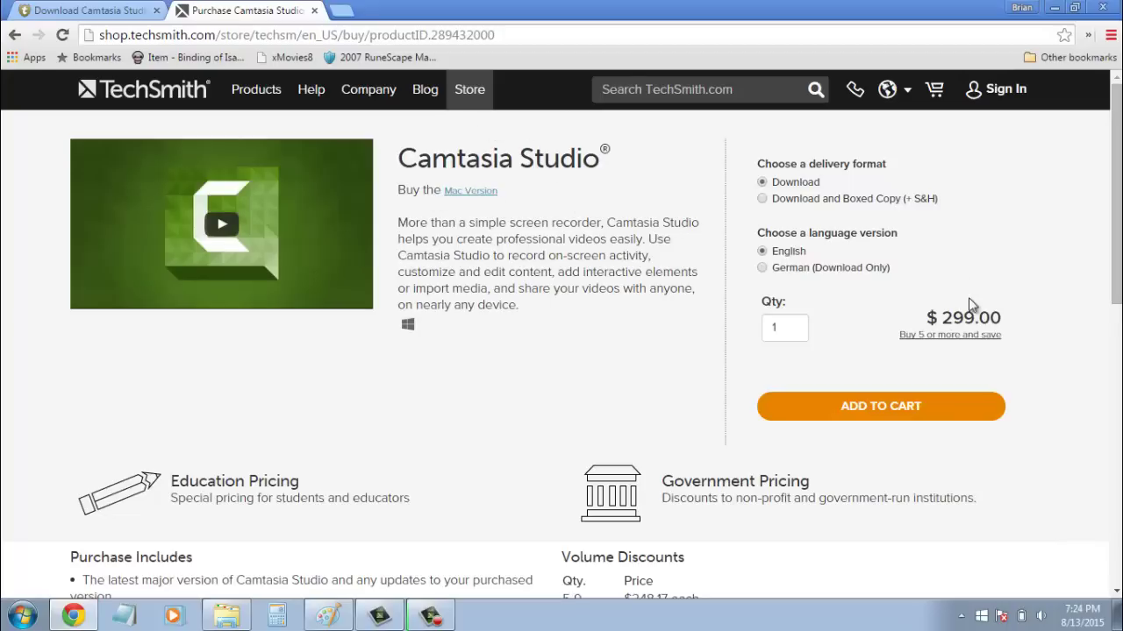
scroll(840, 202, down, 1)
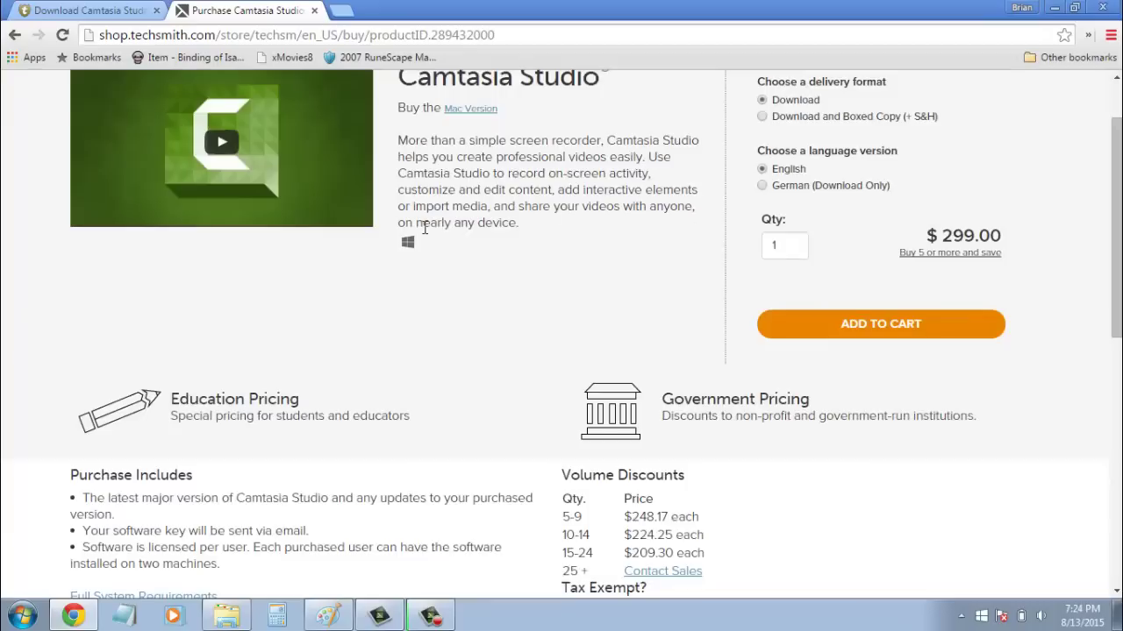
click(315, 10)
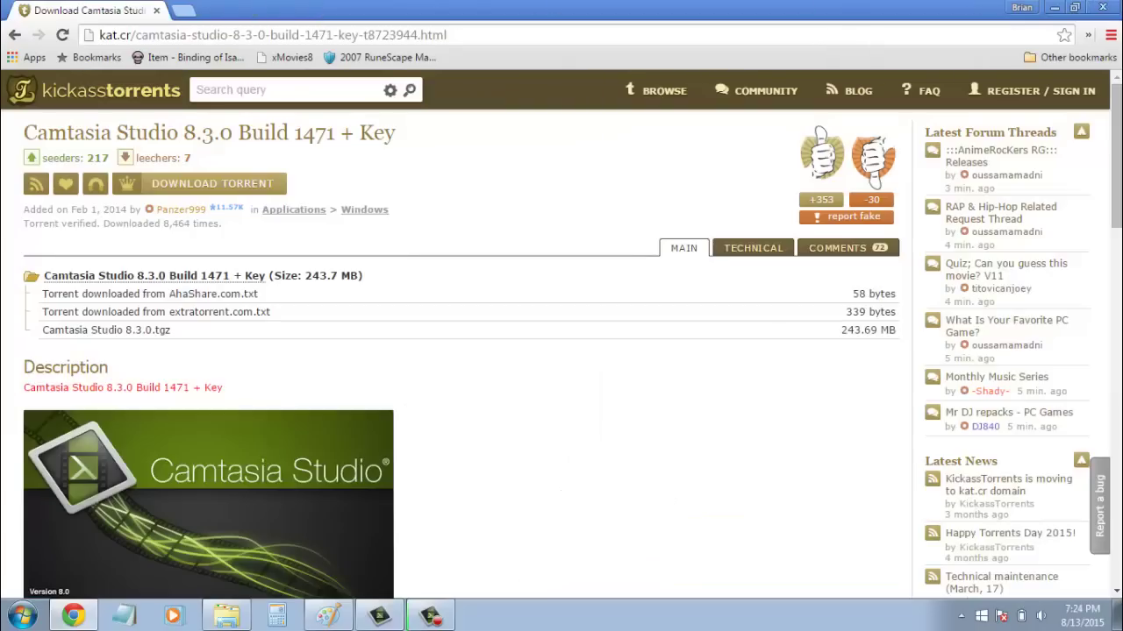
click(1103, 8)
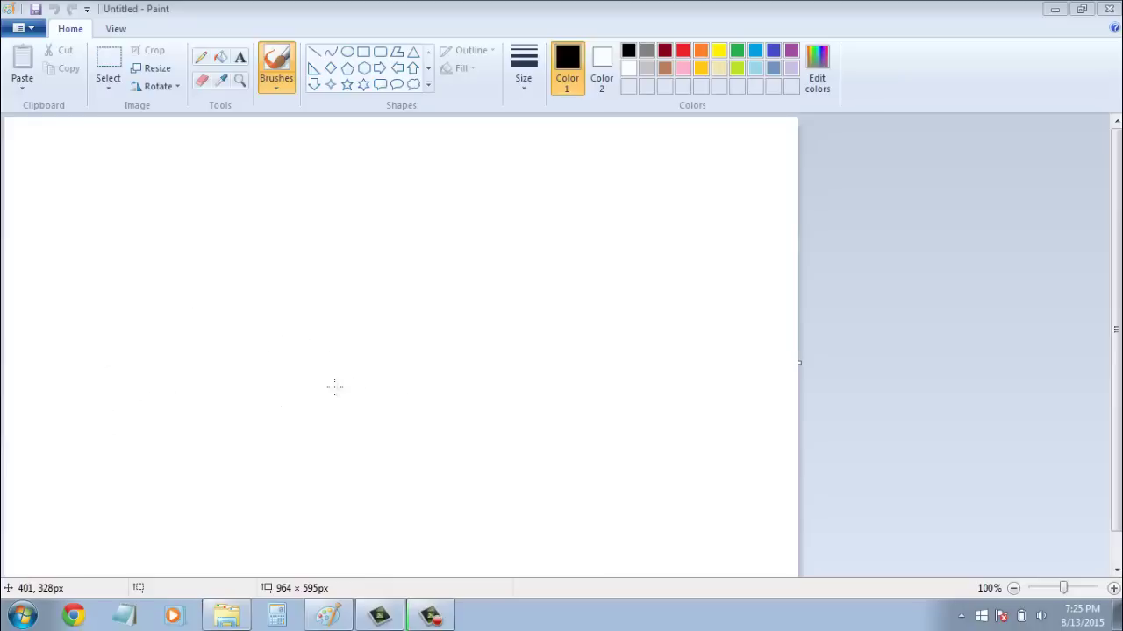
Brush the figure's round head, body, both legs and an eye in black
mouse_move(335, 387)
mouse_down()
mouse_move(304, 360)
mouse_move(305, 331)
mouse_move(343, 307)
mouse_move(381, 353)
mouse_move(383, 385)
mouse_move(334, 384)
mouse_move(338, 509)
mouse_move(276, 578)
mouse_up()
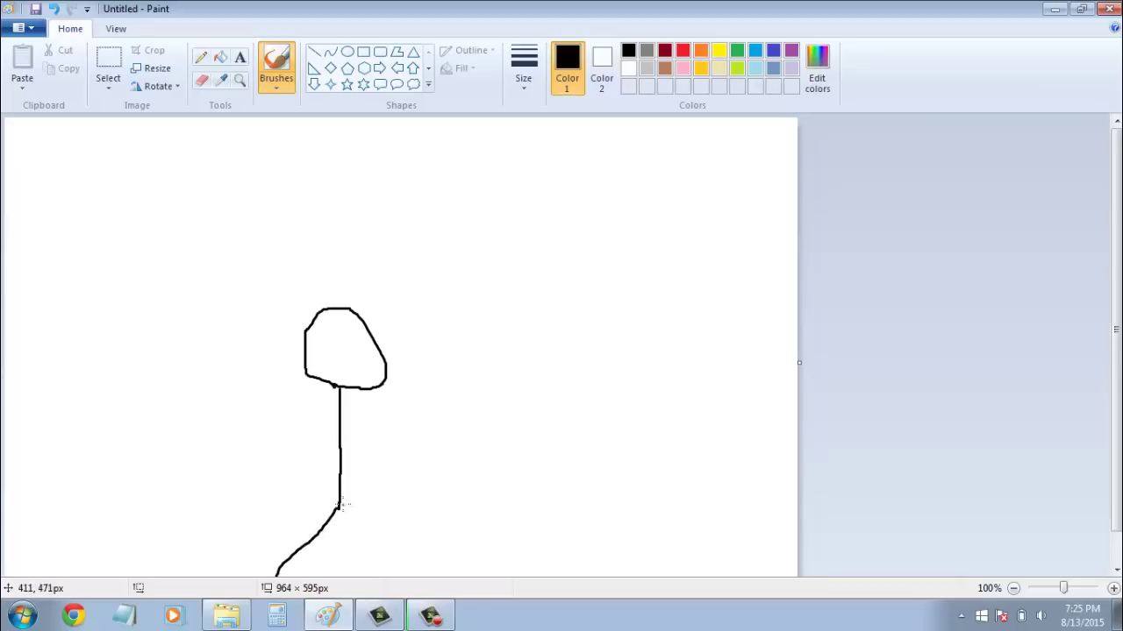
drag(340, 507, 395, 578)
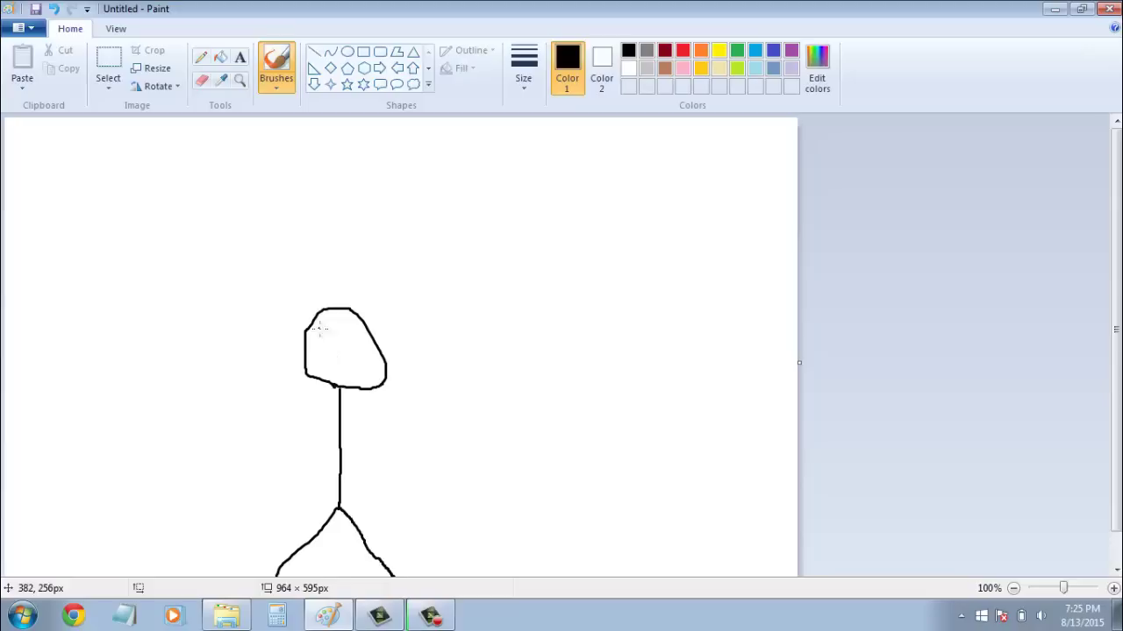
drag(318, 332, 348, 335)
Draw a straight mouth across the figure's face and its outstretched arms
click(314, 358)
drag(321, 357, 362, 356)
drag(271, 428, 415, 421)
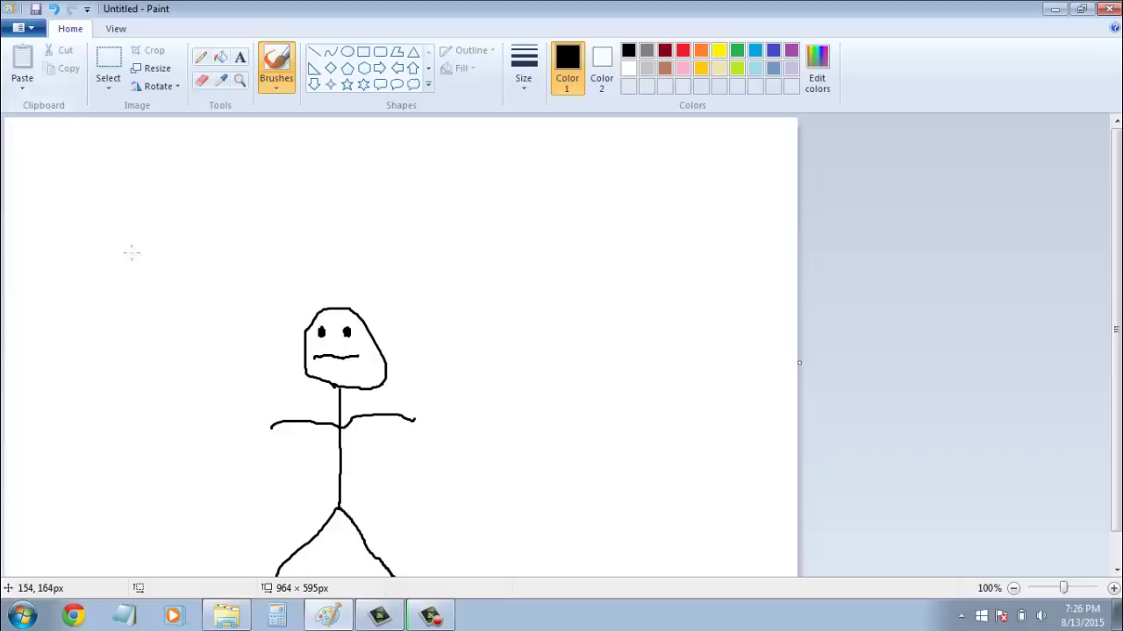
Draw a sun in the top-left corner with five rays around it
mouse_move(110, 223)
mouse_down()
mouse_move(102, 163)
mouse_move(136, 167)
mouse_move(140, 195)
mouse_move(108, 227)
mouse_up()
mouse_move(91, 178)
mouse_down()
mouse_move(68, 157)
mouse_move(115, 159)
mouse_move(130, 132)
mouse_up()
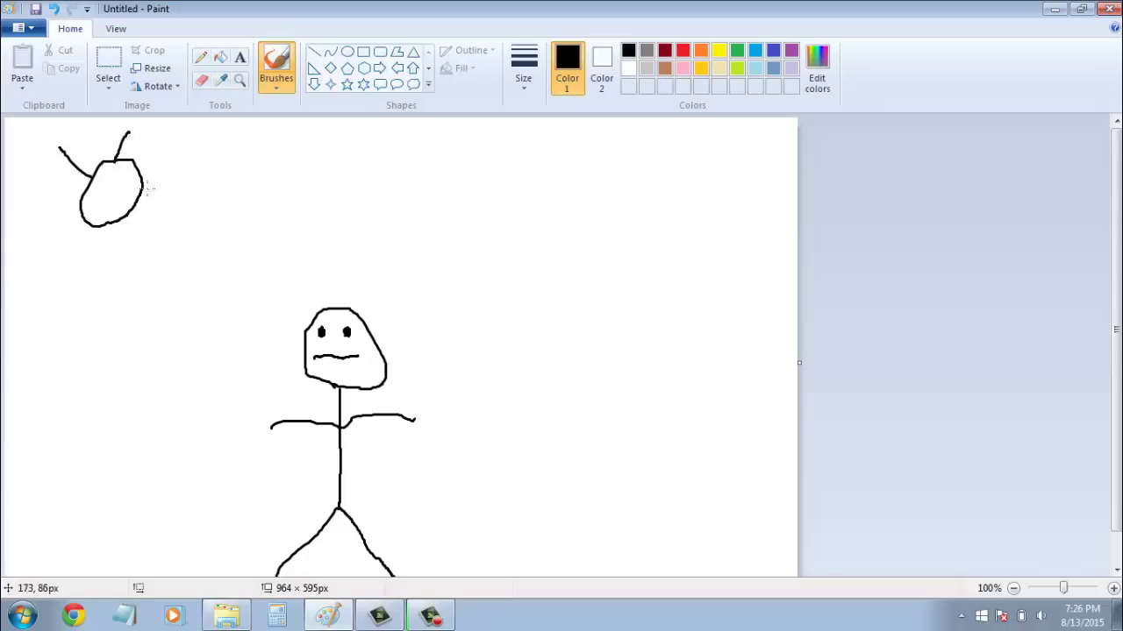
drag(146, 188, 183, 184)
drag(123, 216, 134, 244)
drag(79, 209, 31, 237)
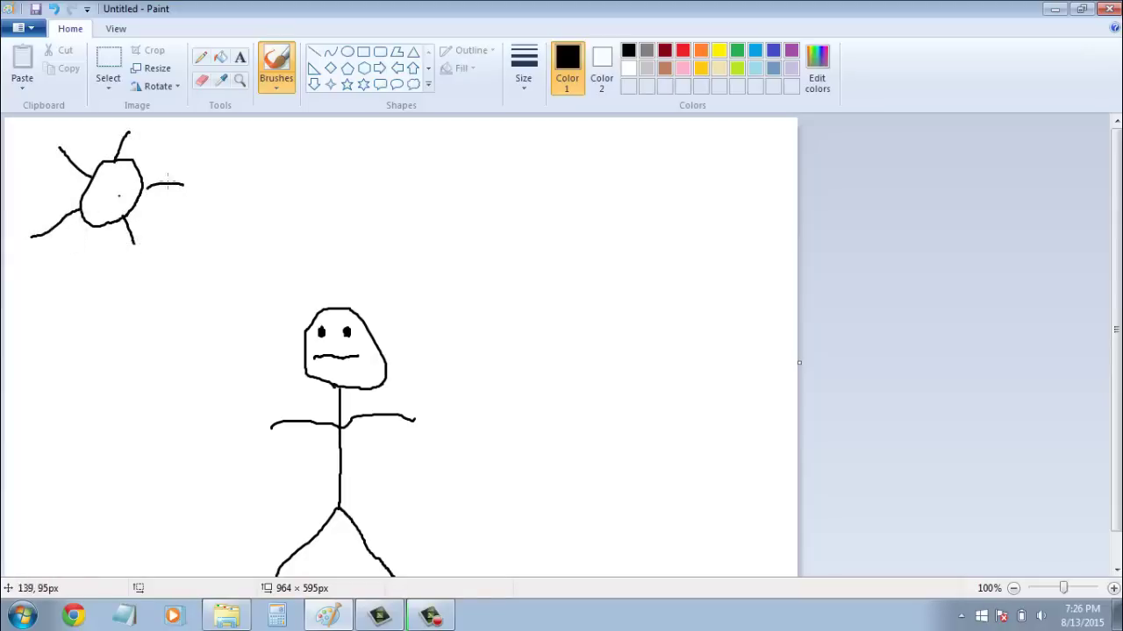
Fill the sun yellow, the background blue sky and the figure's head cream
click(221, 58)
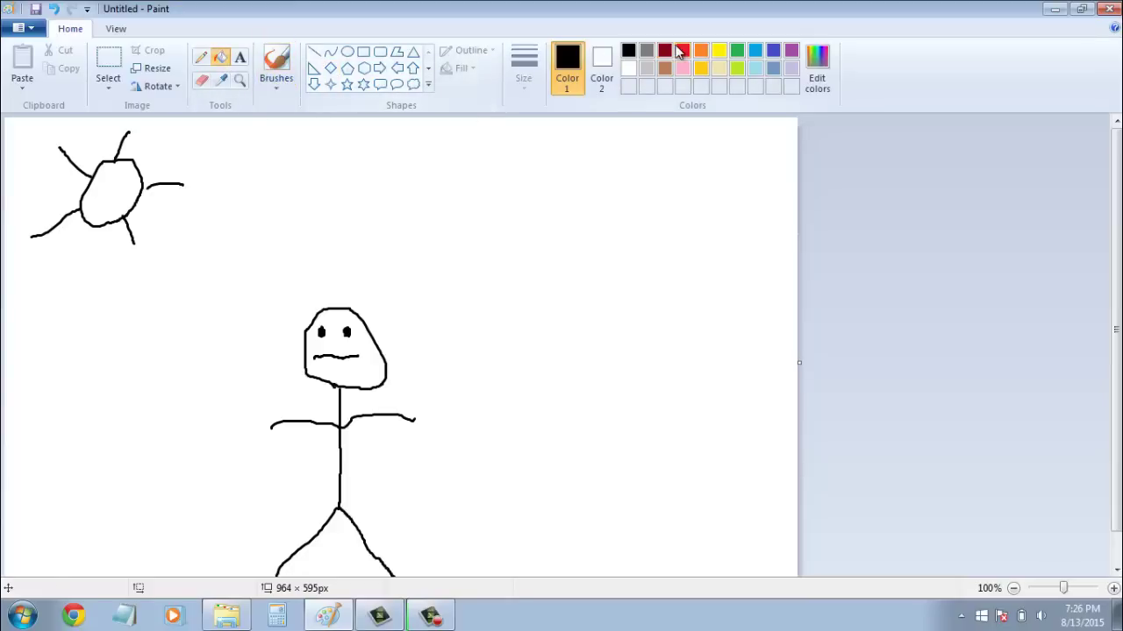
click(720, 52)
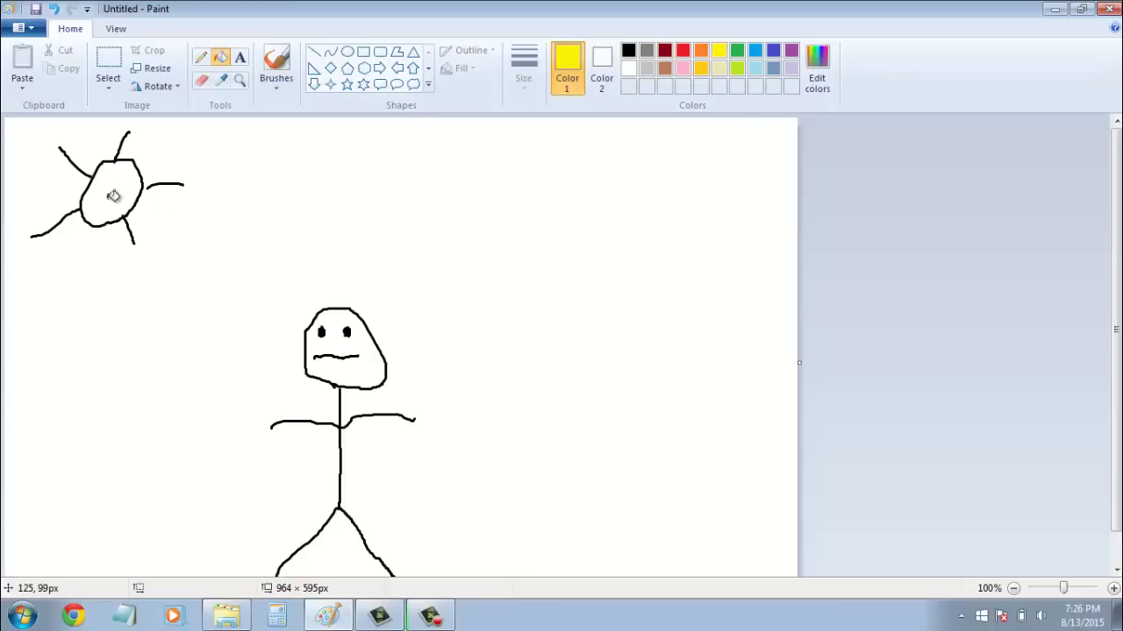
click(755, 51)
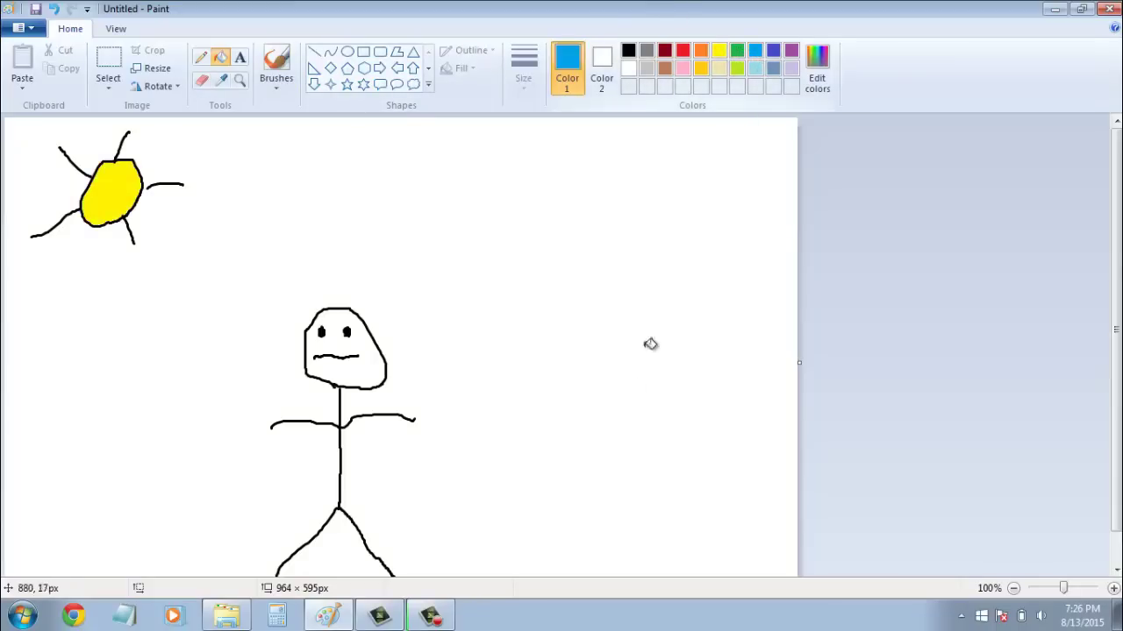
click(634, 388)
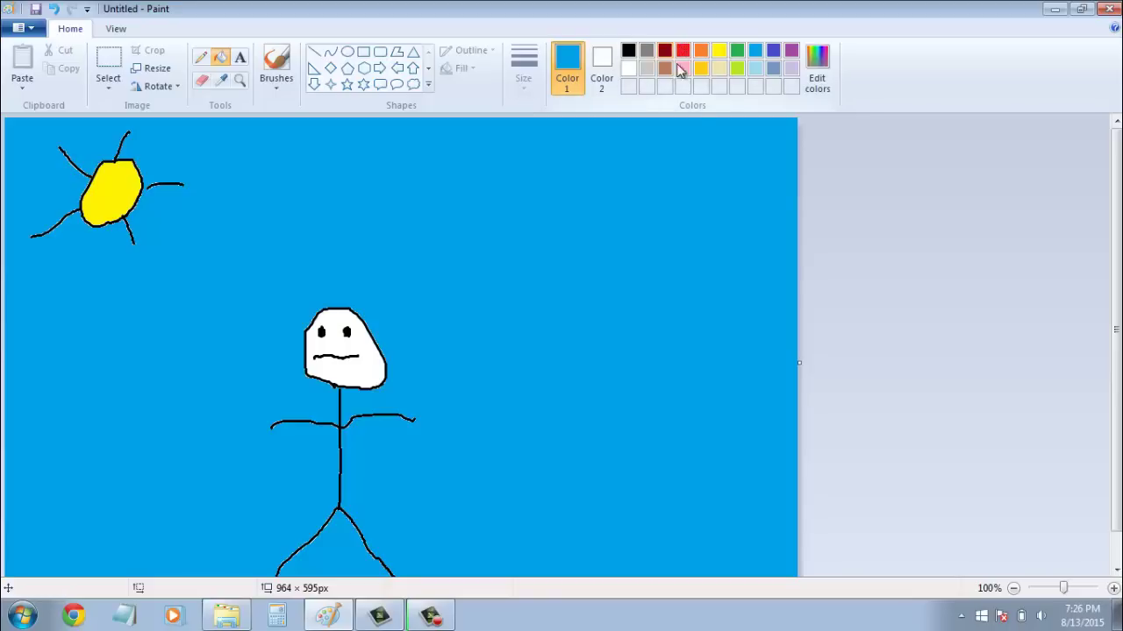
click(719, 68)
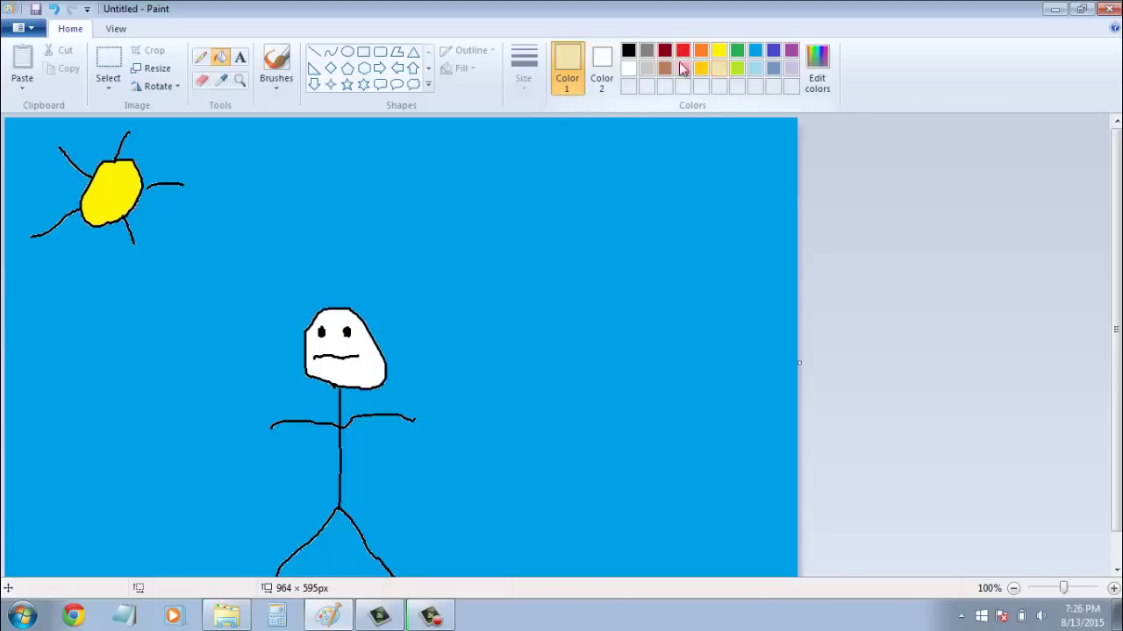
click(356, 364)
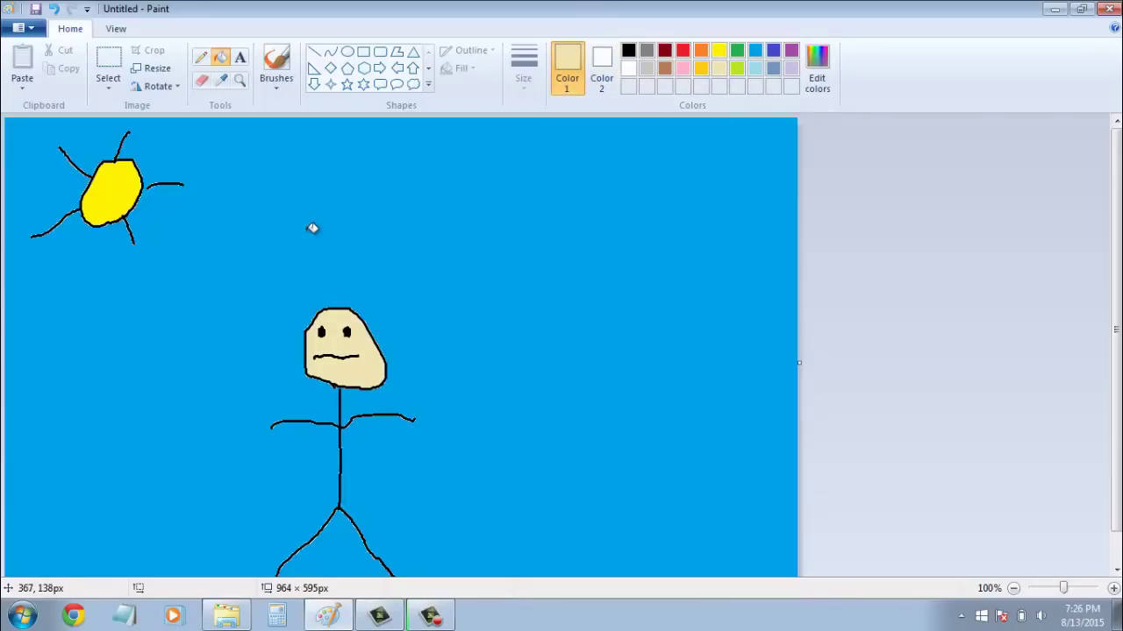
Start Save as and browse to the Pictures library as the save location
click(33, 29)
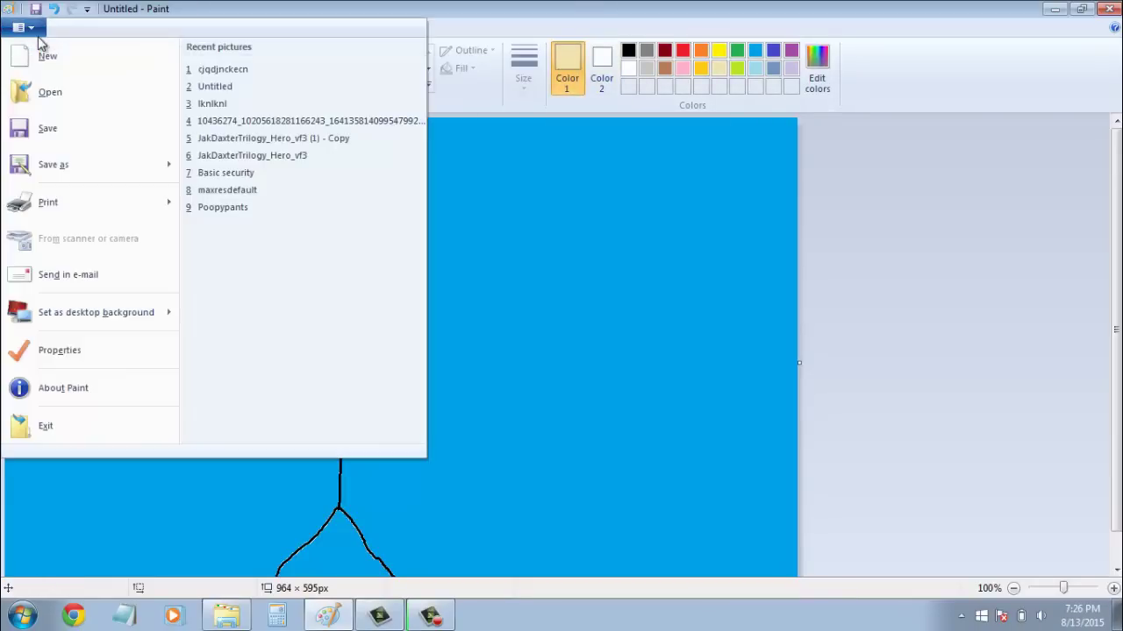
key(Escape)
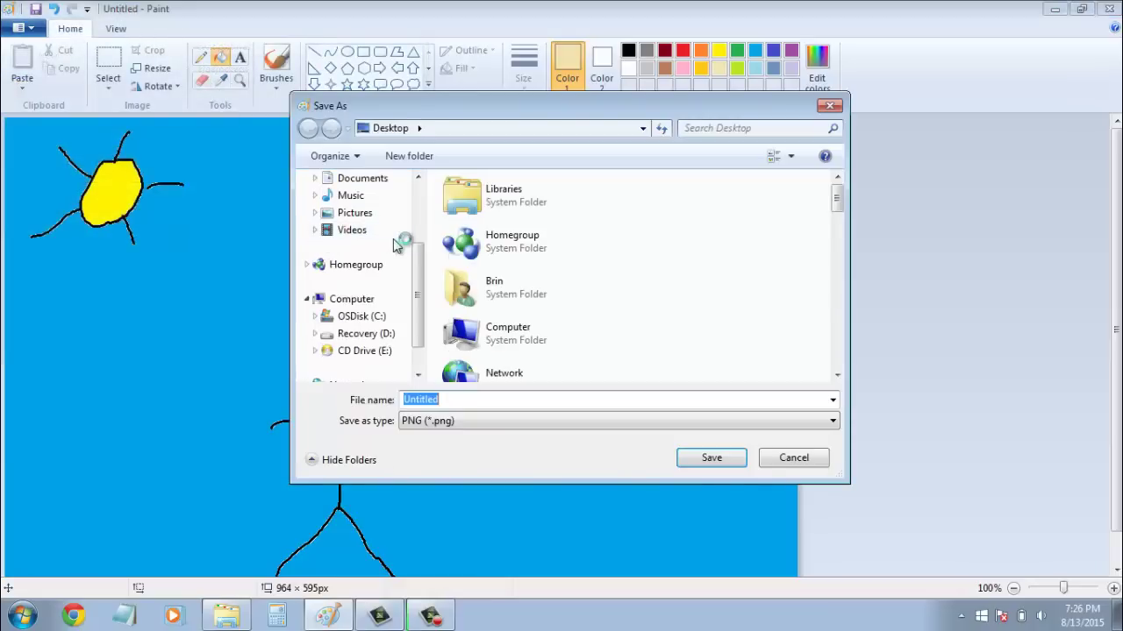
scroll(422, 272, up, 3)
scroll(386, 252, down, 1)
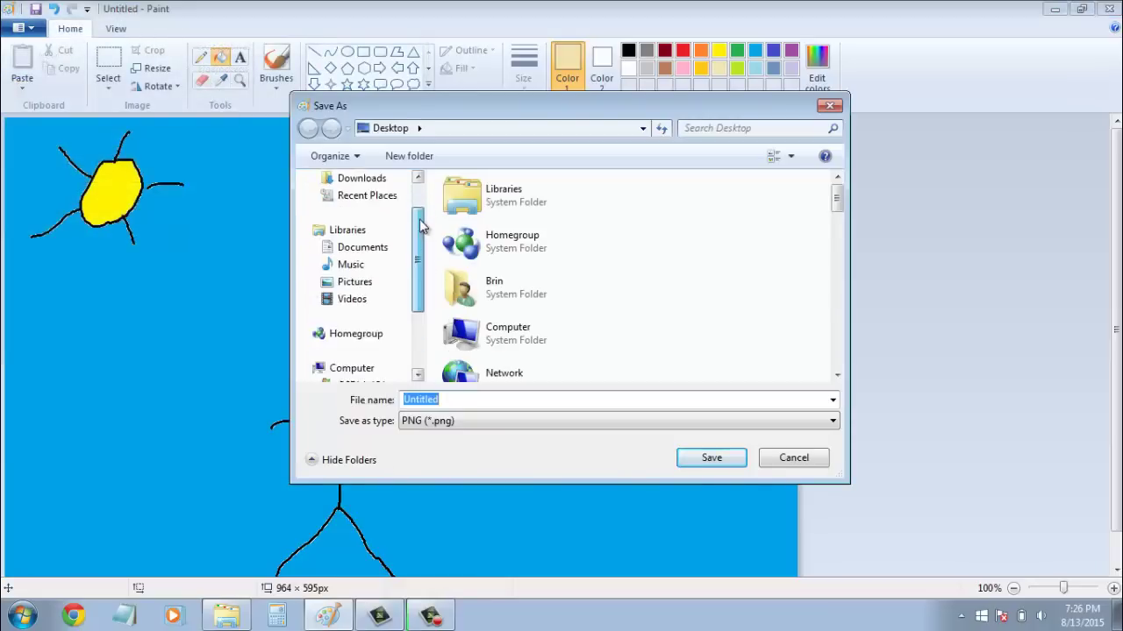
click(387, 251)
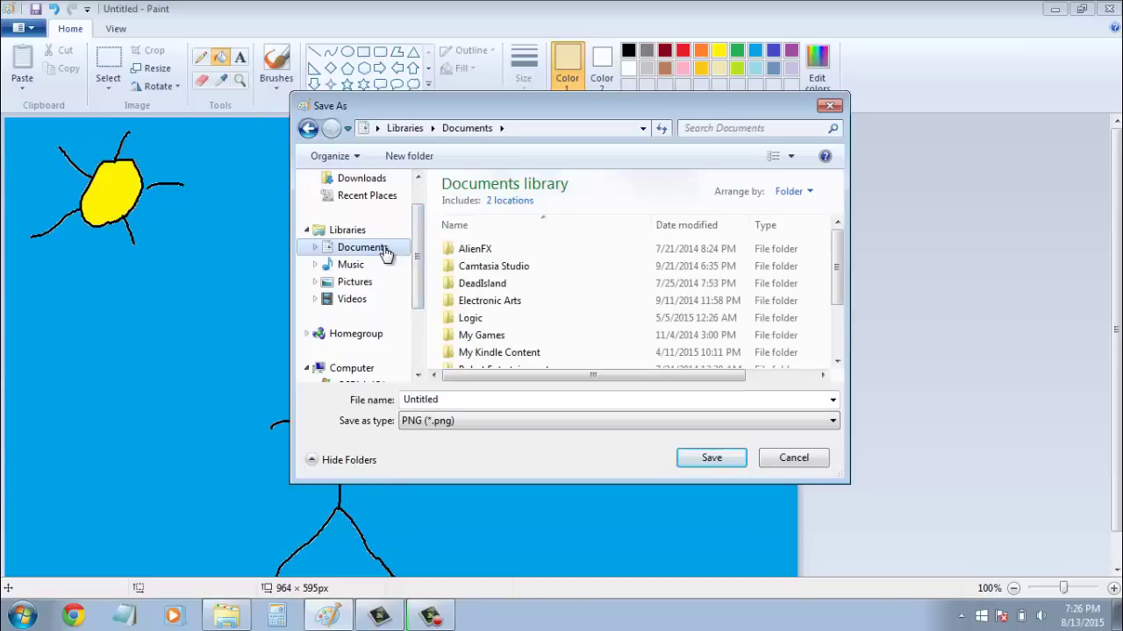
click(377, 269)
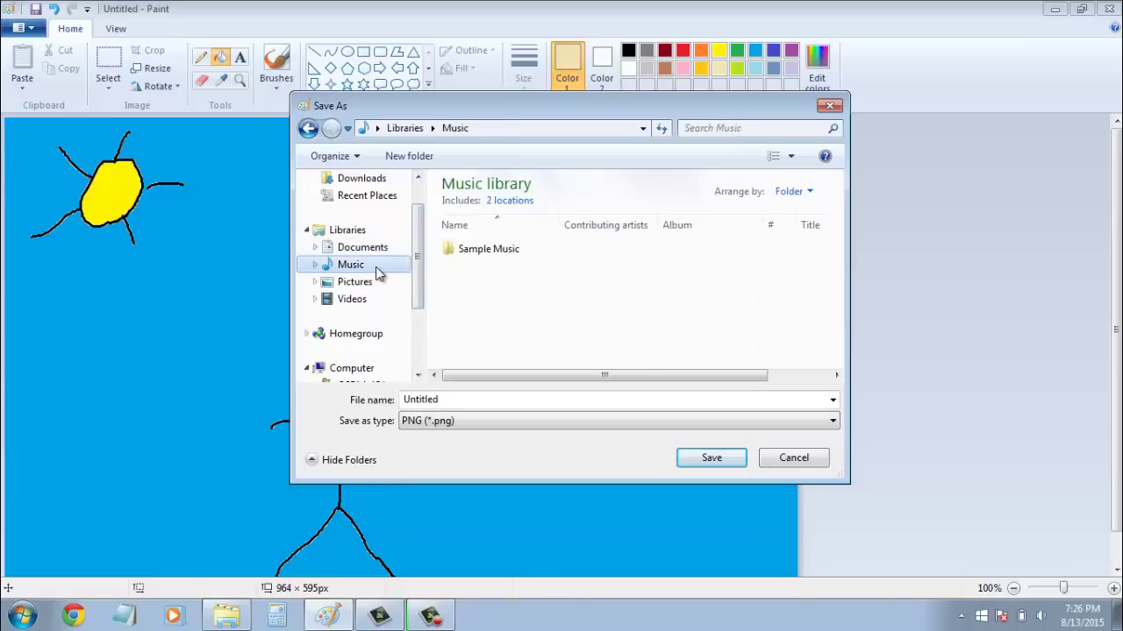
click(375, 278)
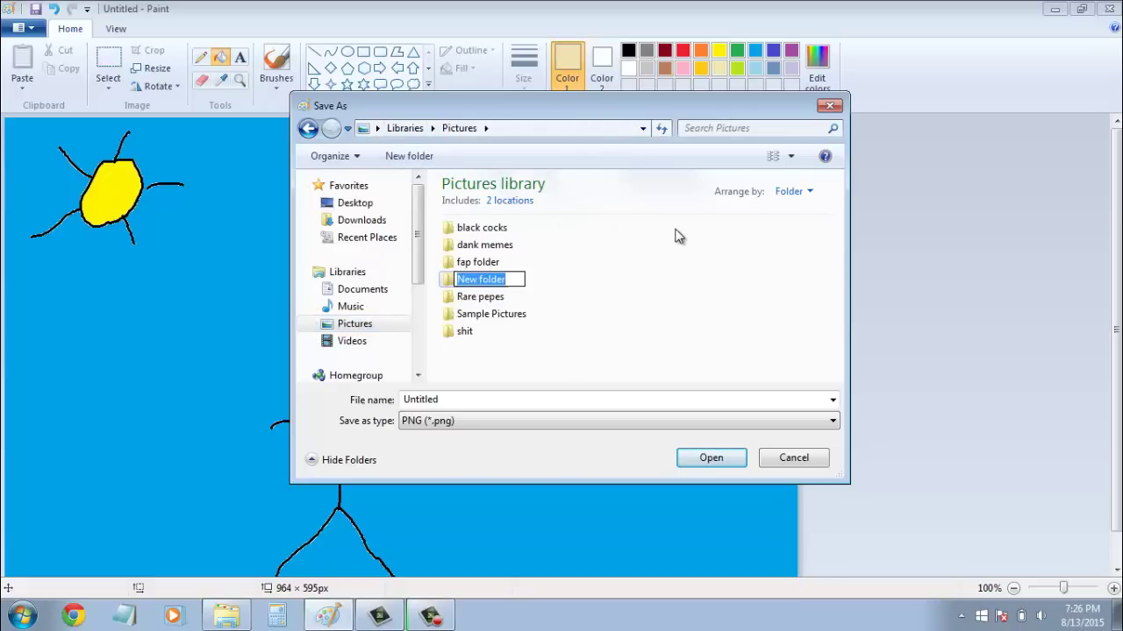
Create a new folder 'Dan Animation #1' and save the drawing into it as PNG
text(nnnn)
key(BackSpace)
key(BackSpace)
key(BackSpace)
key(BackSpace)
text(Dan)
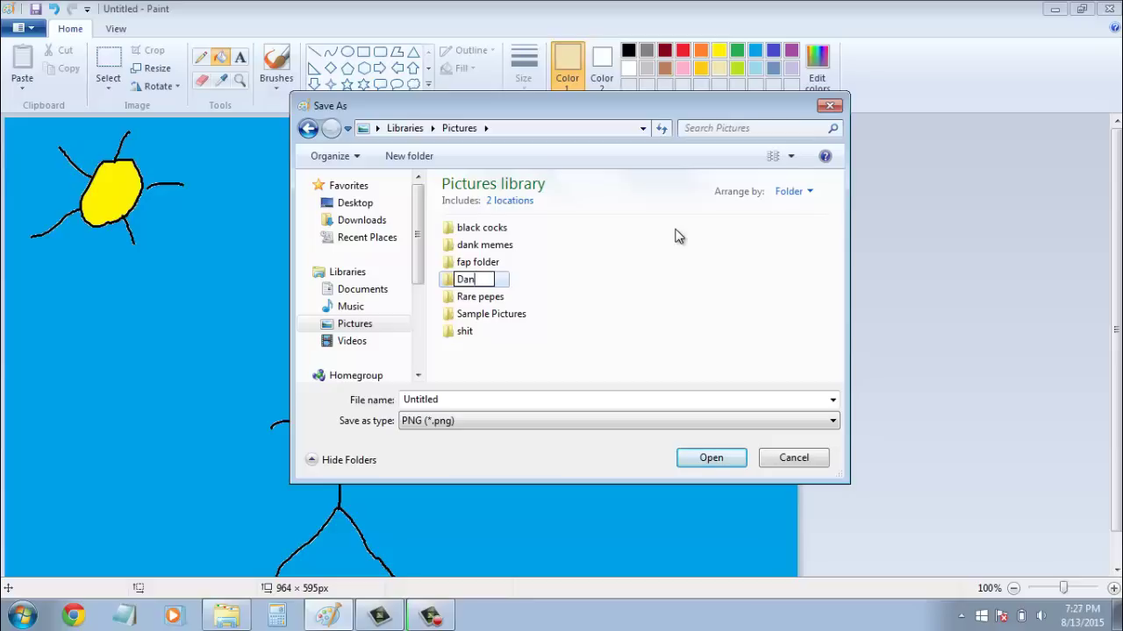
text( Animation )
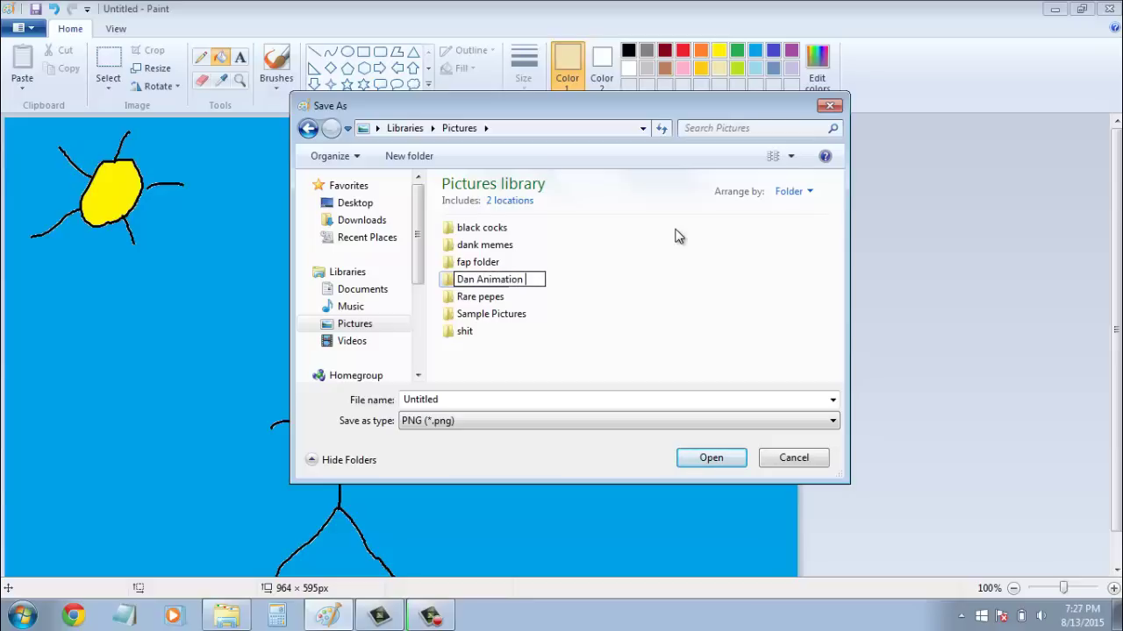
text(#1)
click(672, 281)
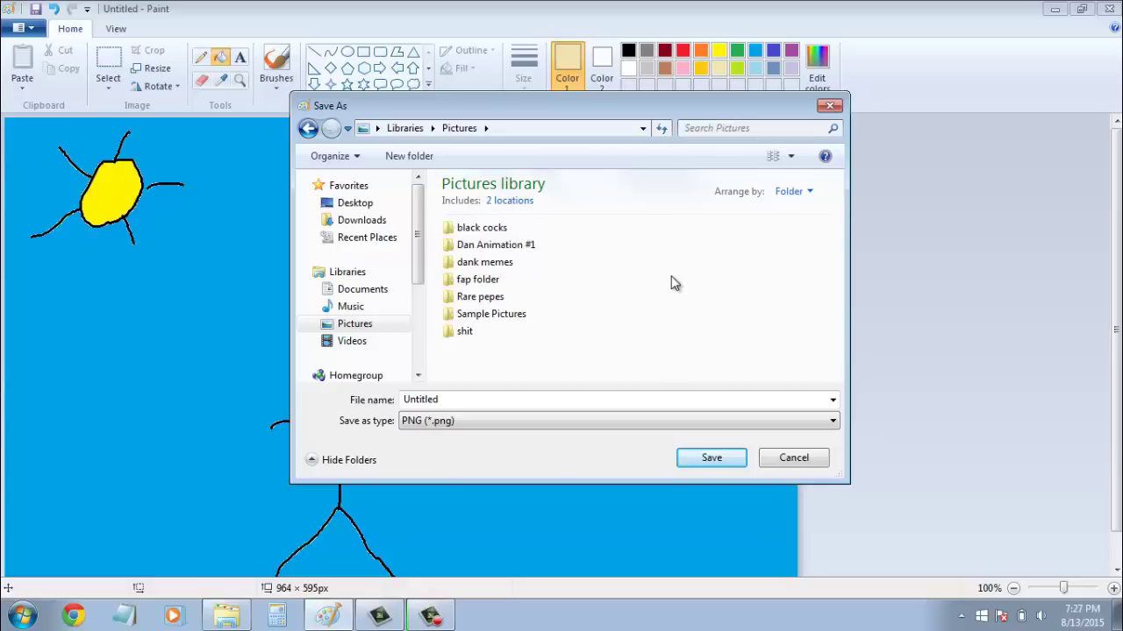
double_click(524, 245)
click(707, 457)
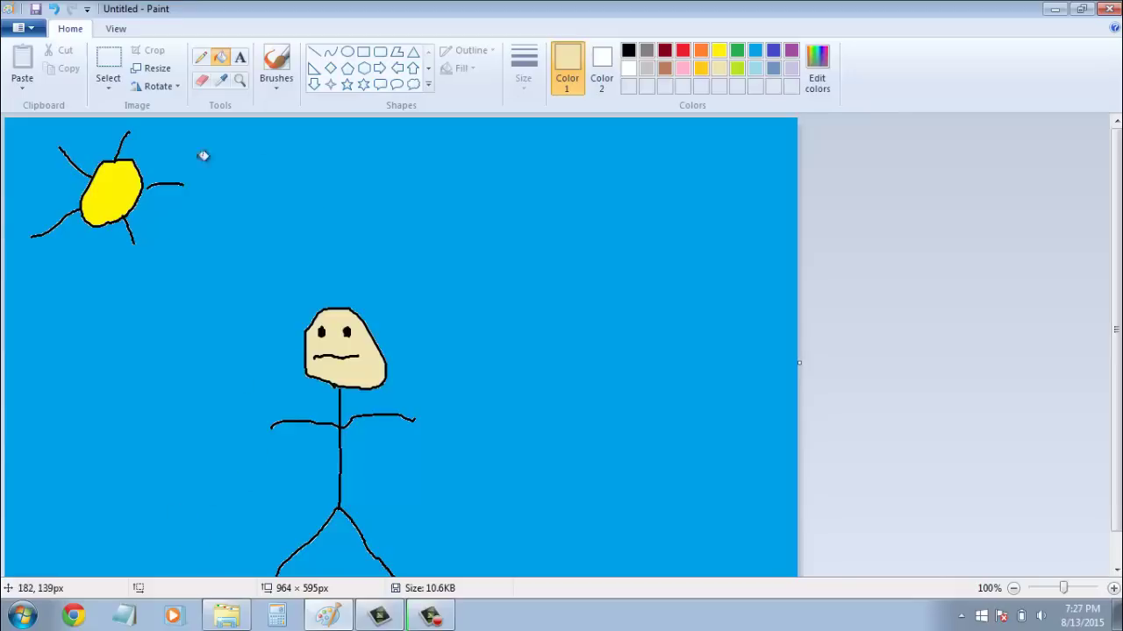
Open Pictures > Dan Animation #1 and double-click the Untitled PNG to view it
mouse_move(224, 619)
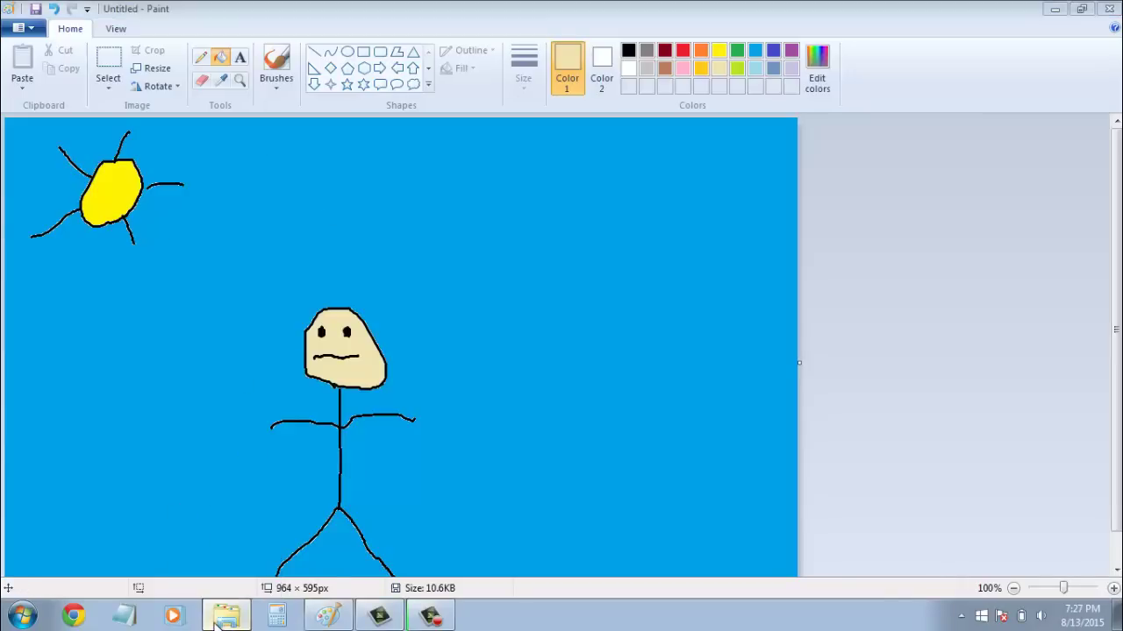
click(223, 578)
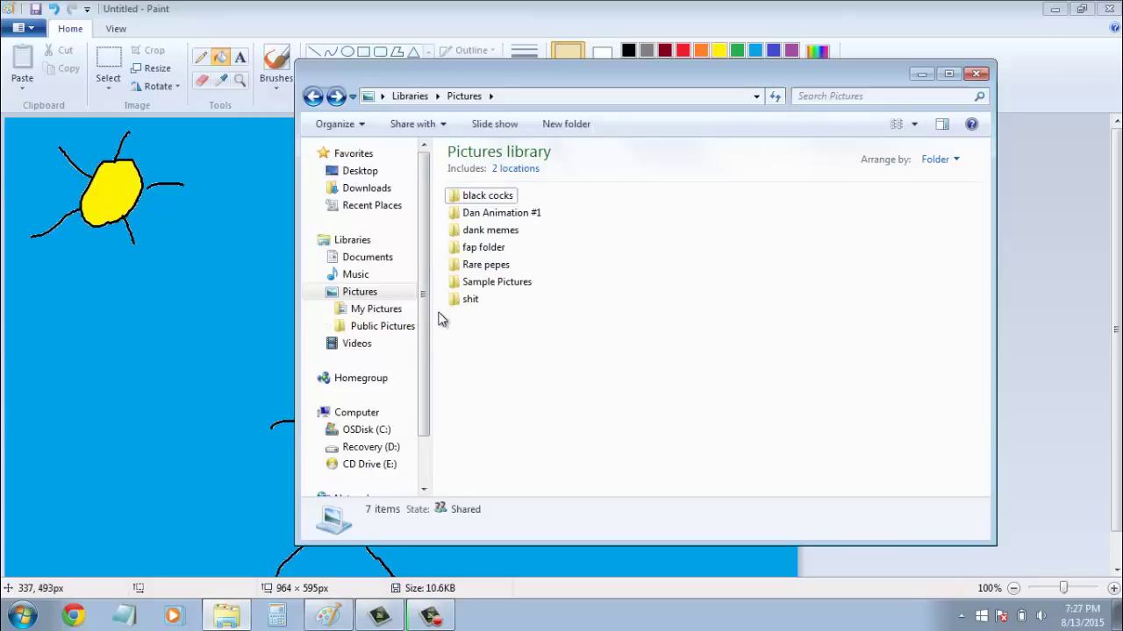
double_click(500, 218)
click(478, 197)
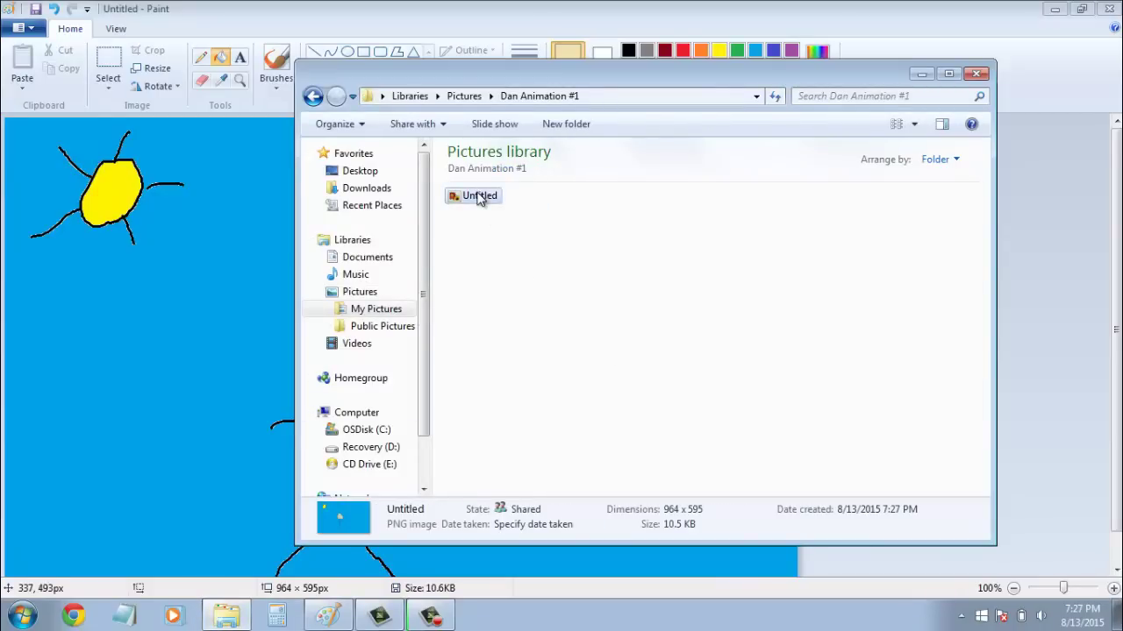
double_click(478, 196)
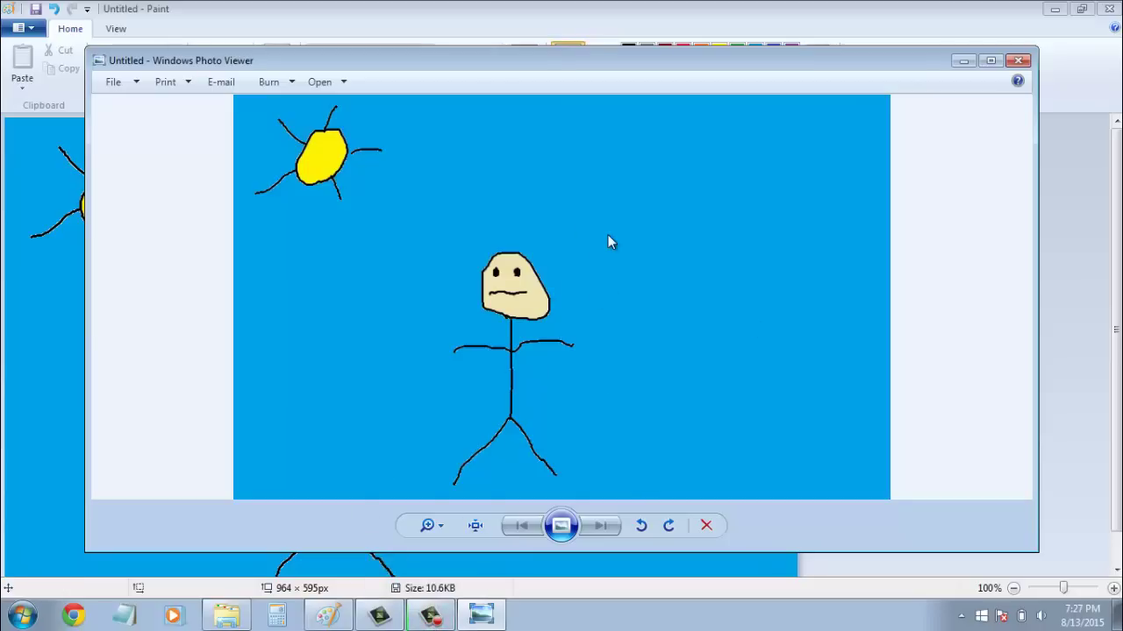
Switch from the taskbar to the Photo Viewer window showing the Untitled drawing
click(438, 614)
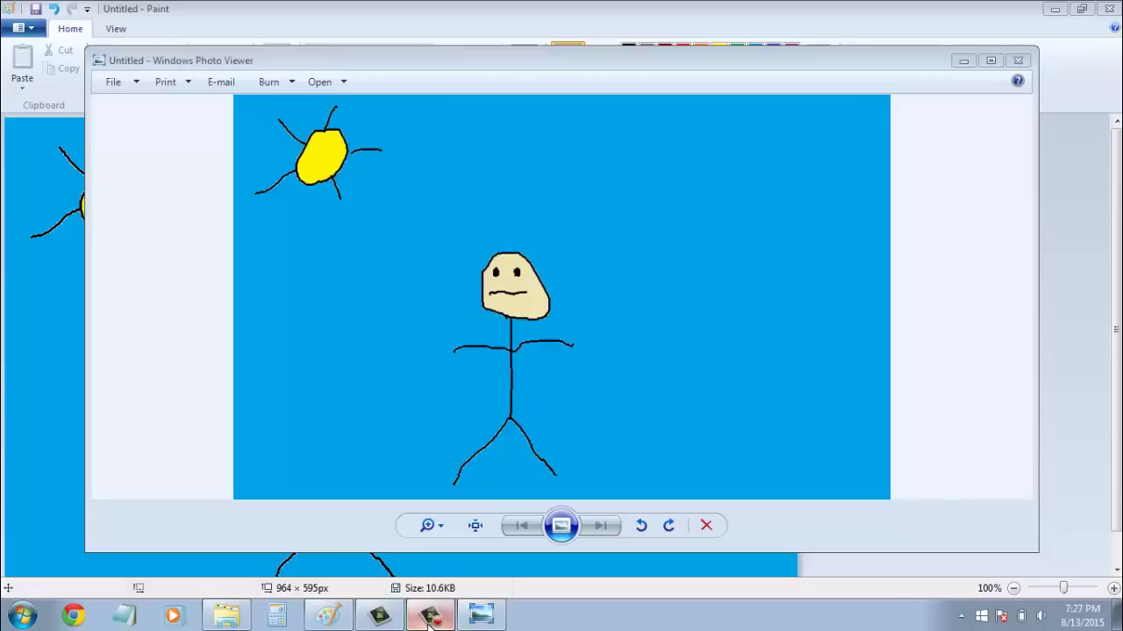